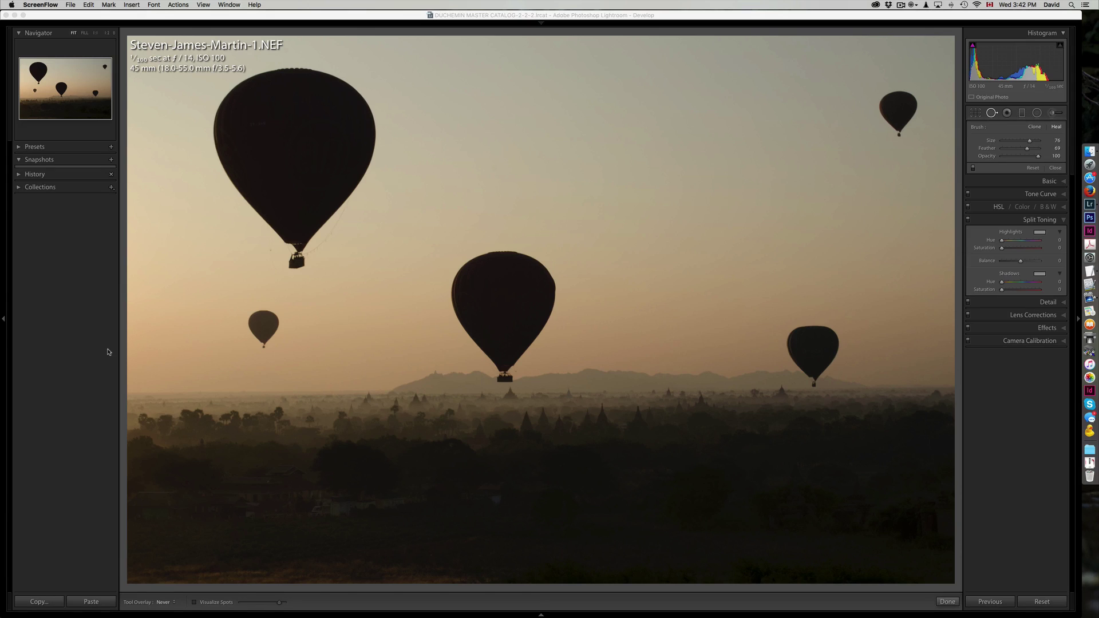
Step: Visualize spots in the photo and heal the four dust spots in the sky, then close Spot Removal
left_click(157, 236)
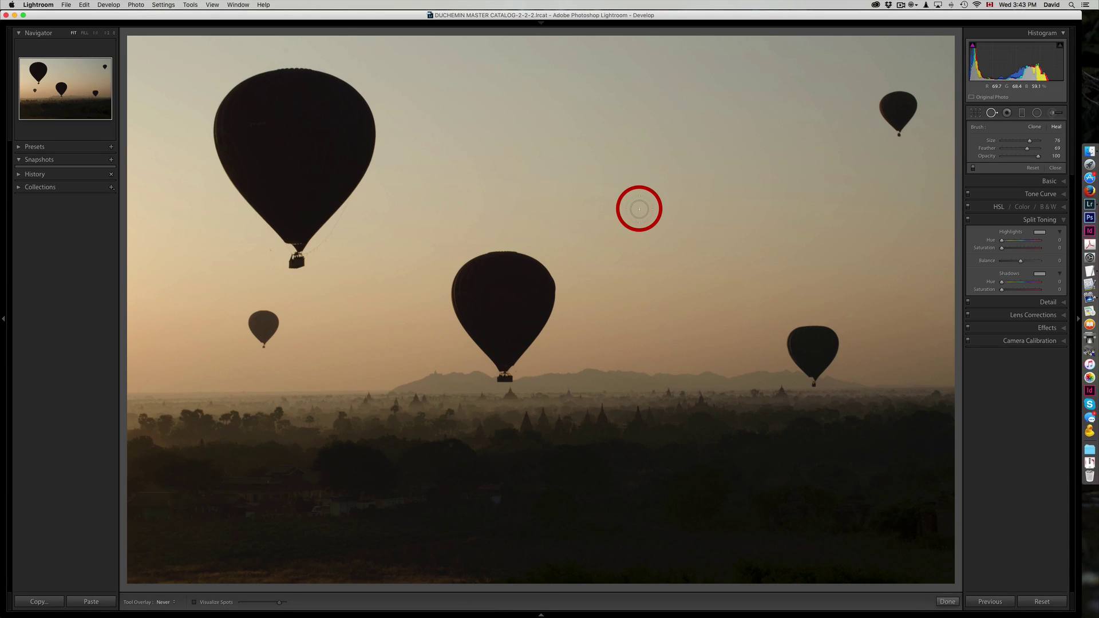
key("a")
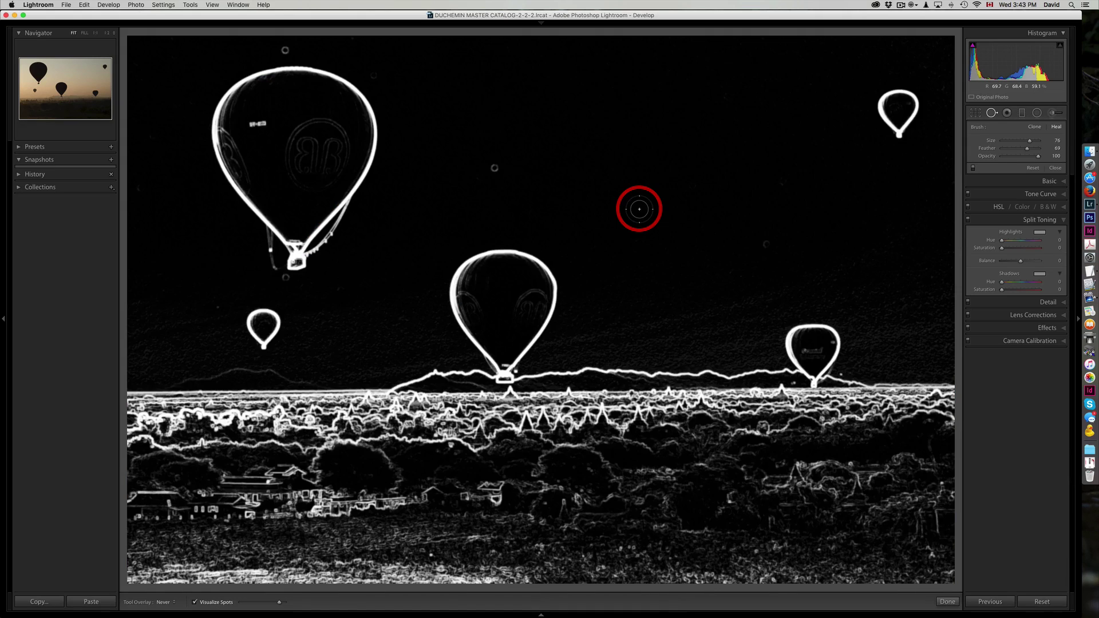
left_click(495, 168)
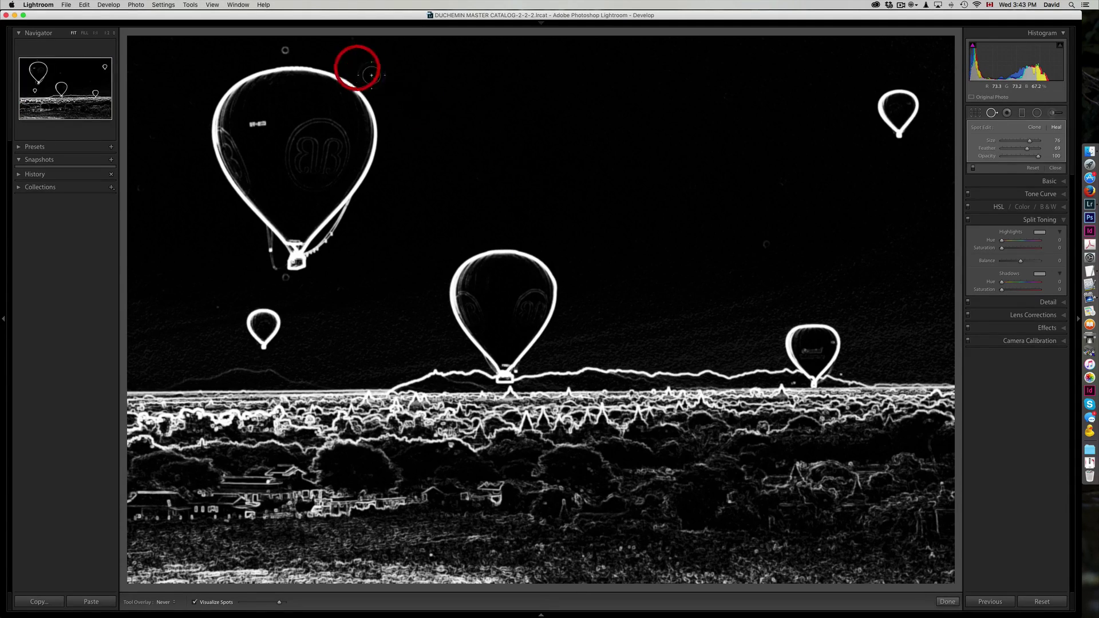
left_click(285, 47)
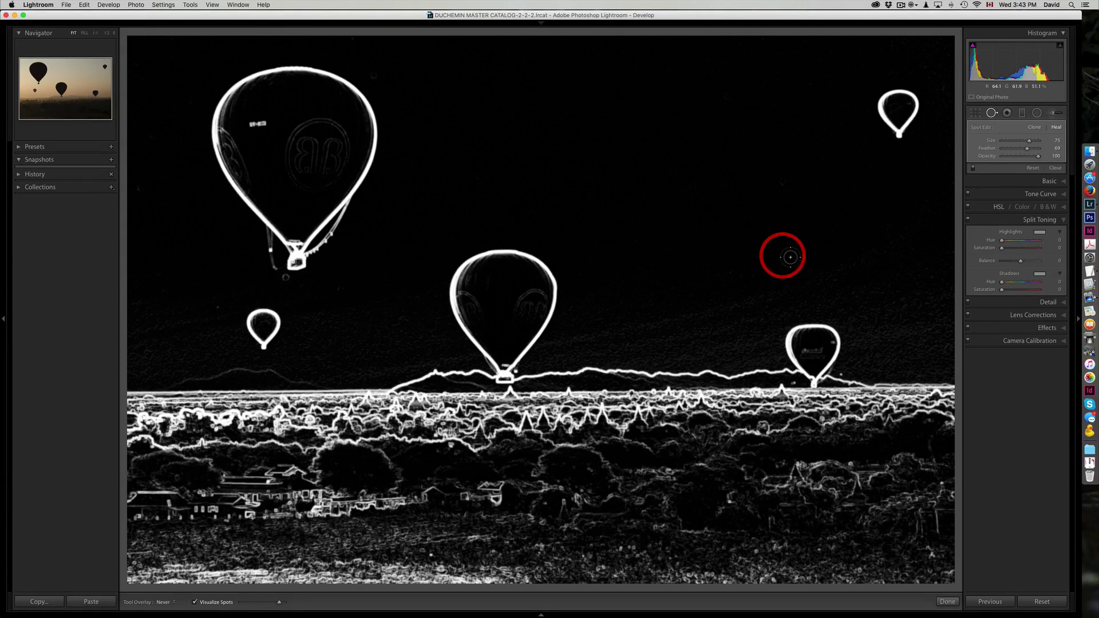
left_click(766, 244)
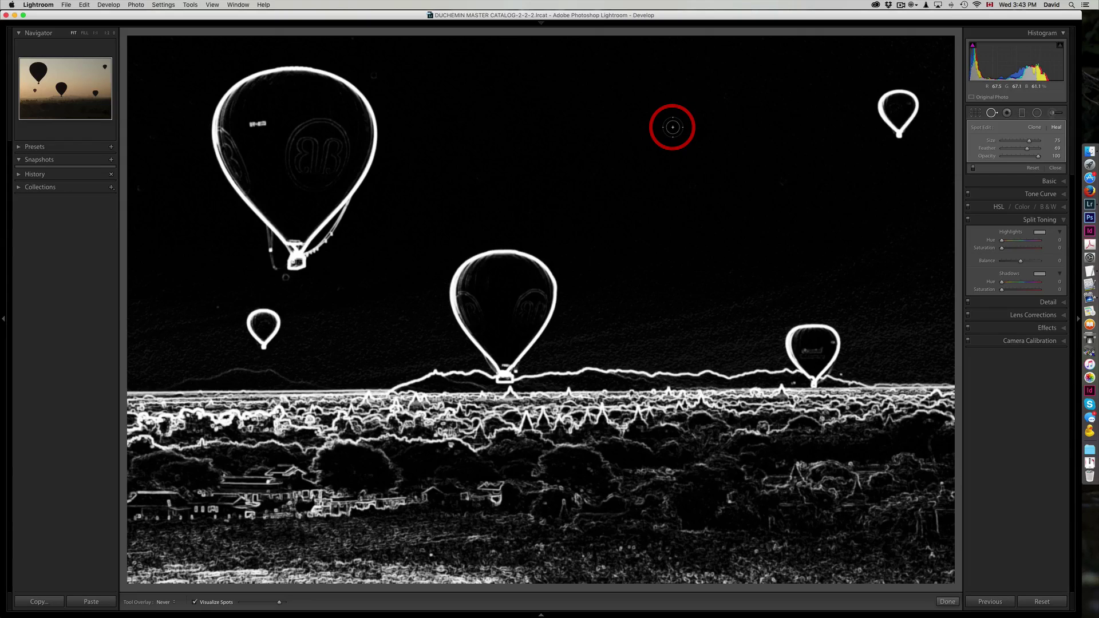
left_click(284, 279)
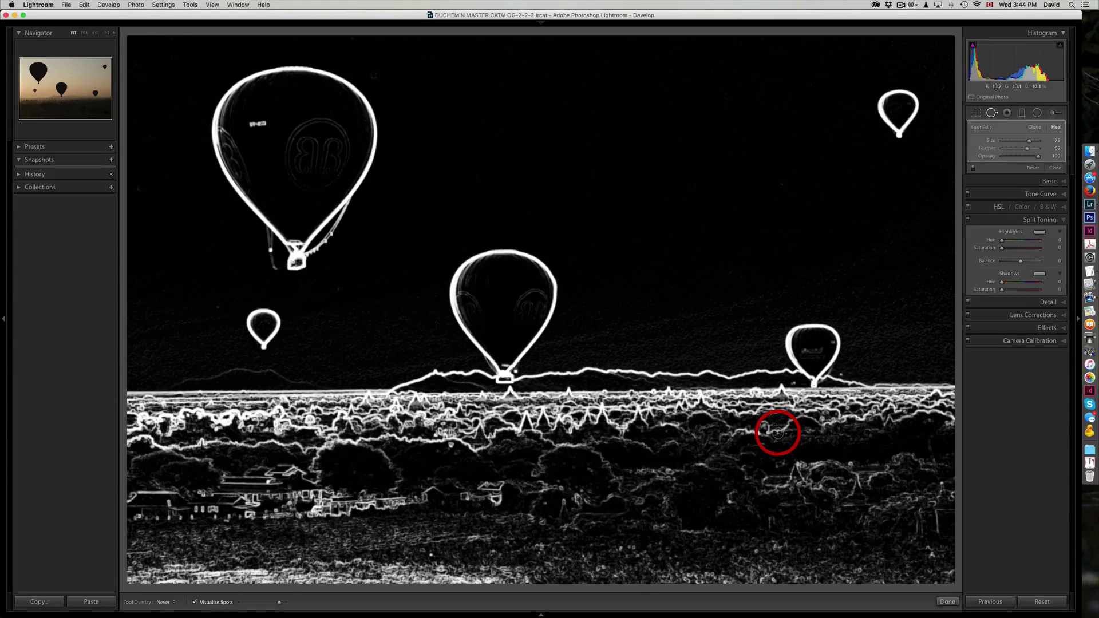
key("a")
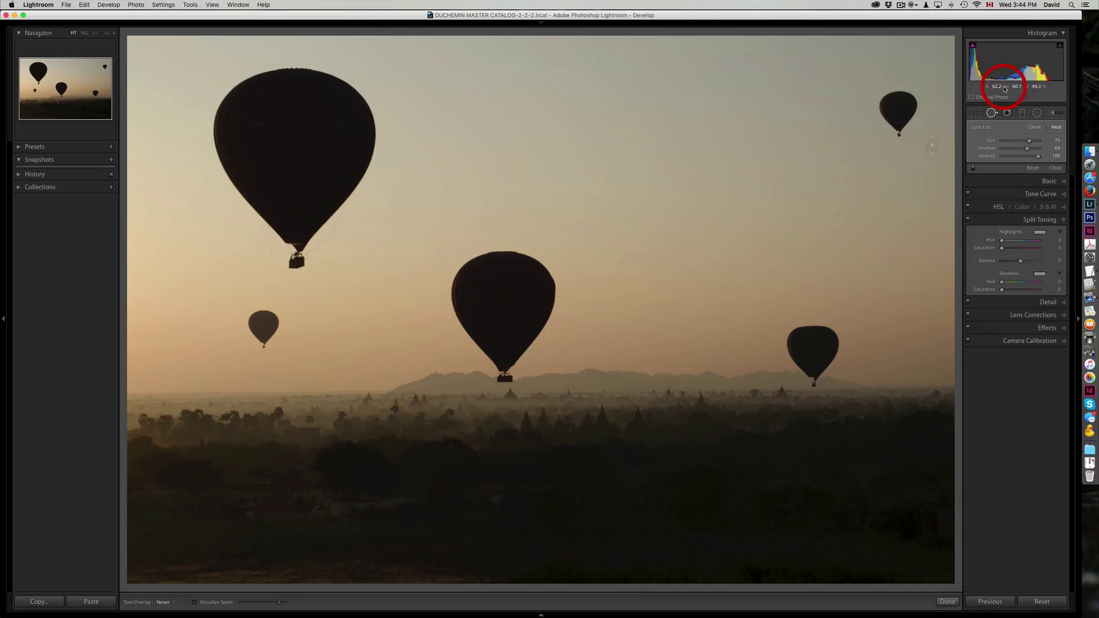
left_click(1054, 168)
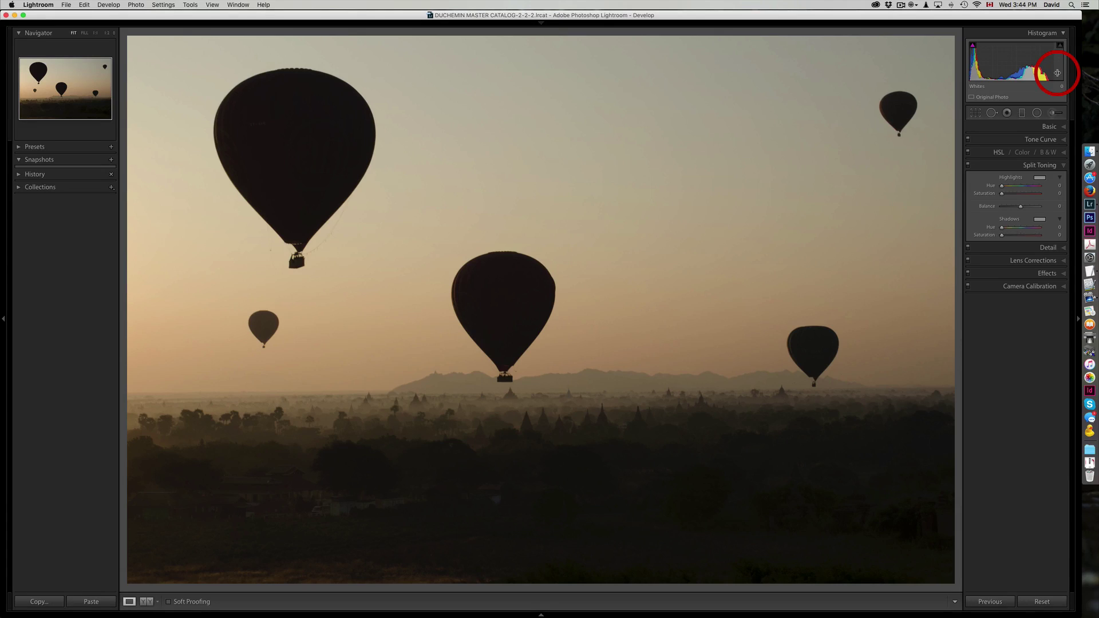
Step: Add a graduated filter rising from the dark foreground past the horizon and set its exposure to 1.04
left_click(1021, 113)
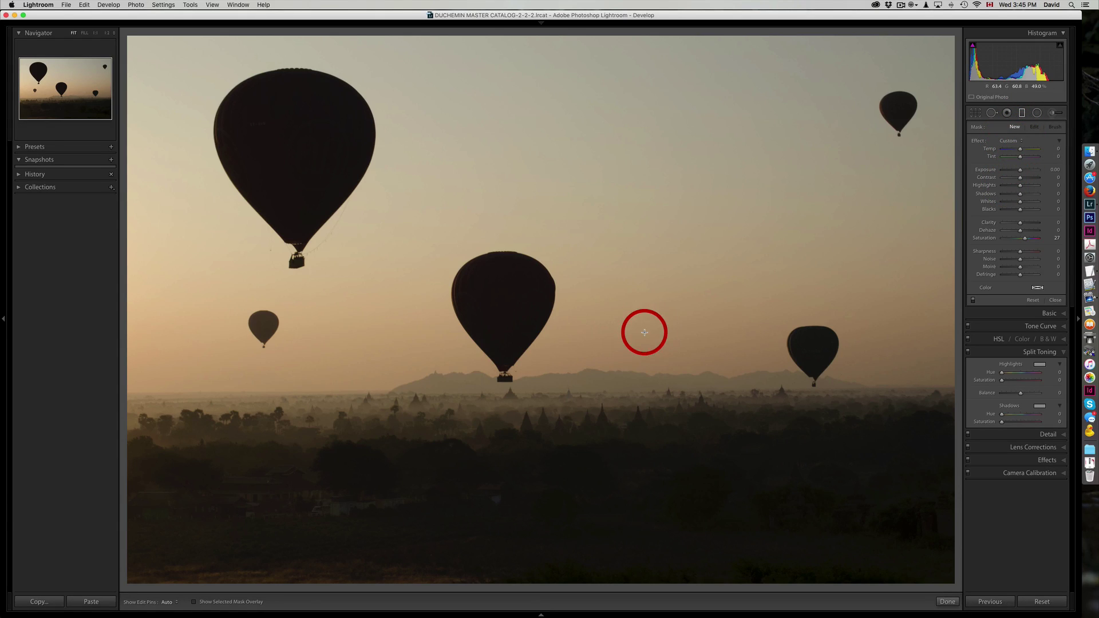
left_click_drag(538, 436, 538, 334)
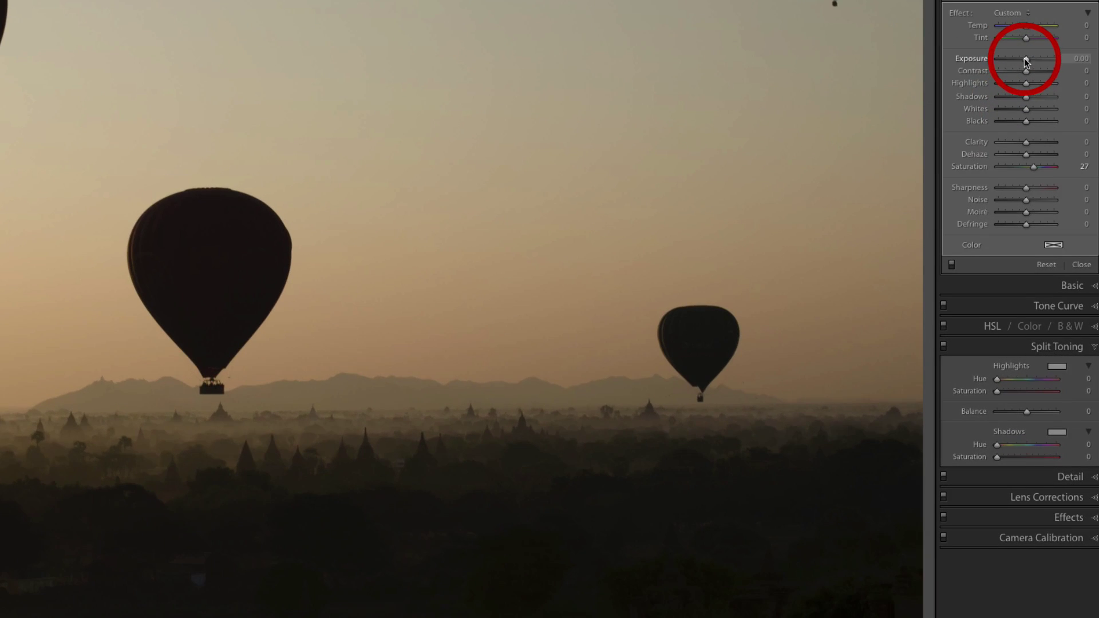
left_click_drag(1022, 118, 1029, 120)
left_click_drag(1034, 58, 1032, 58)
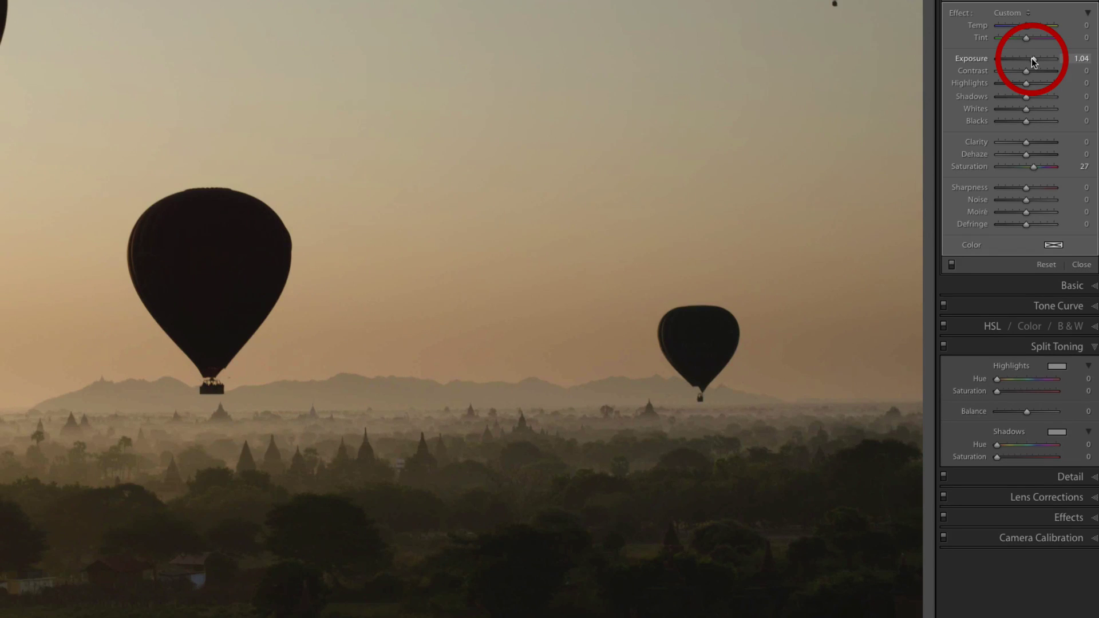
Step: Reset the graduated filter's saturation to 0, set its clarity to 24, and close the filter
double_click(961, 166)
left_click(1032, 142)
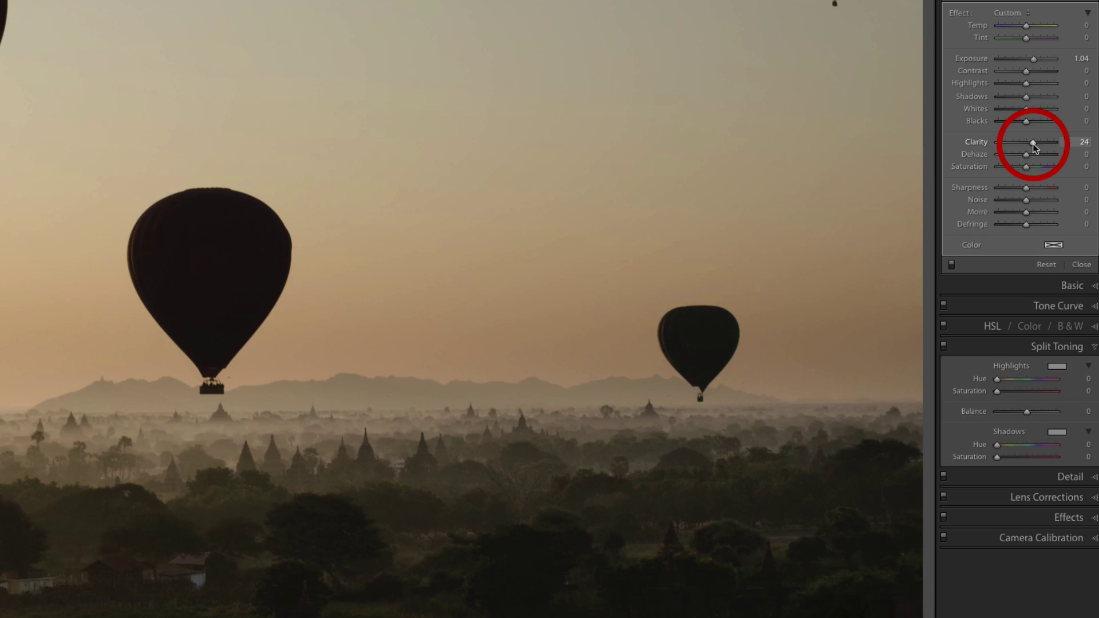
mouse_move(1032, 143)
left_mouse_down()
mouse_move(1018, 145)
mouse_move(1050, 143)
mouse_move(1033, 142)
left_mouse_up()
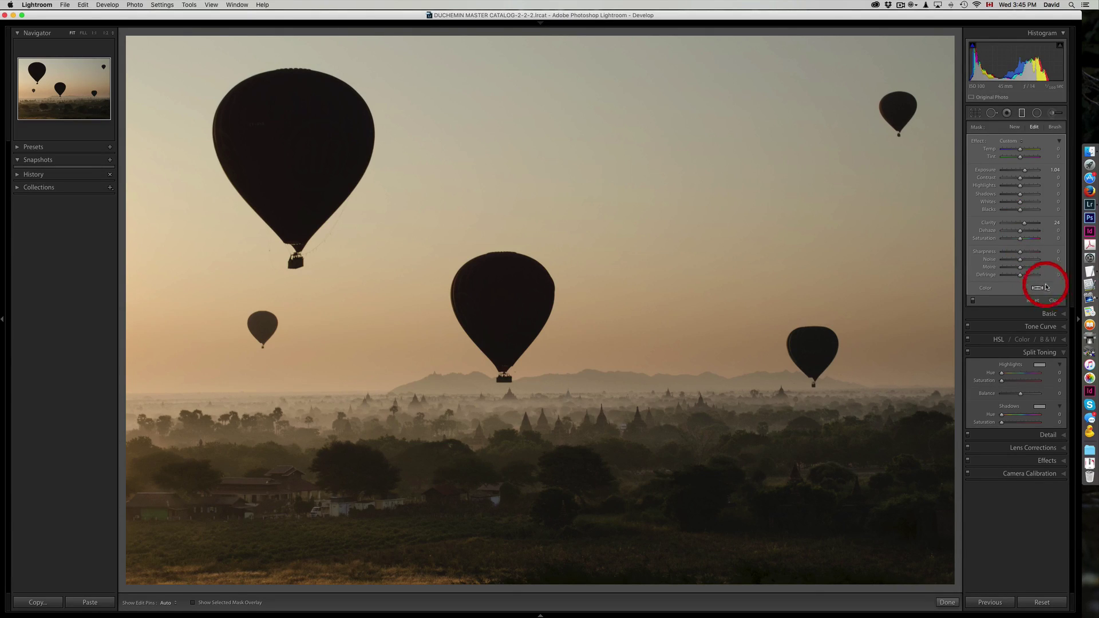
left_click(1054, 300)
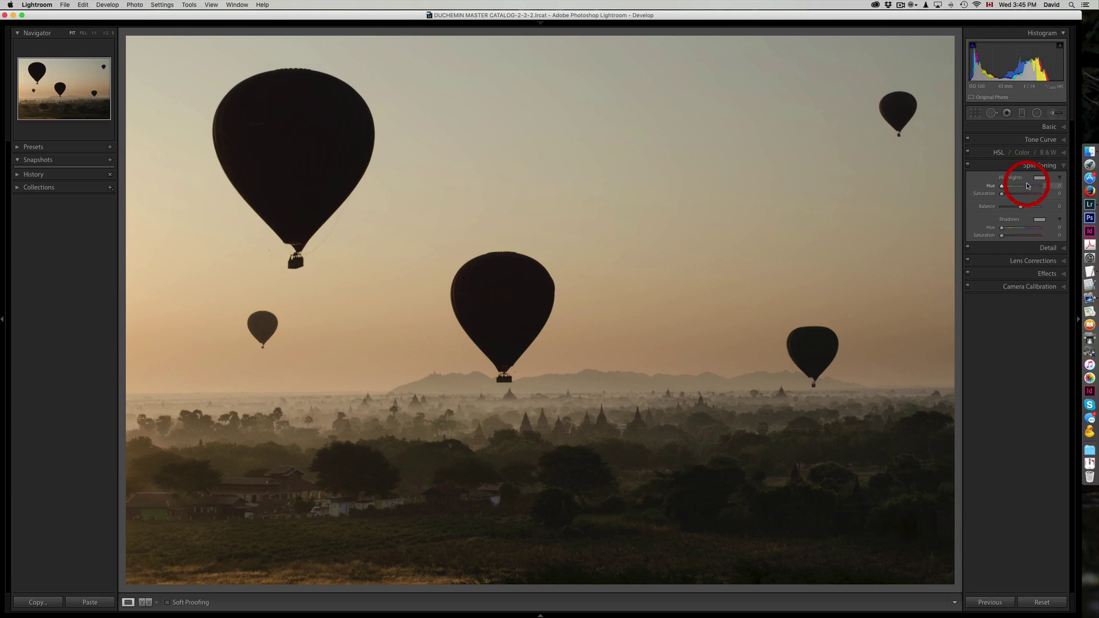
Step: Compare the Cloudy and Shade white balance presets, keep Cloudy, and set the photo's overall Clarity to +22
left_click(1055, 126)
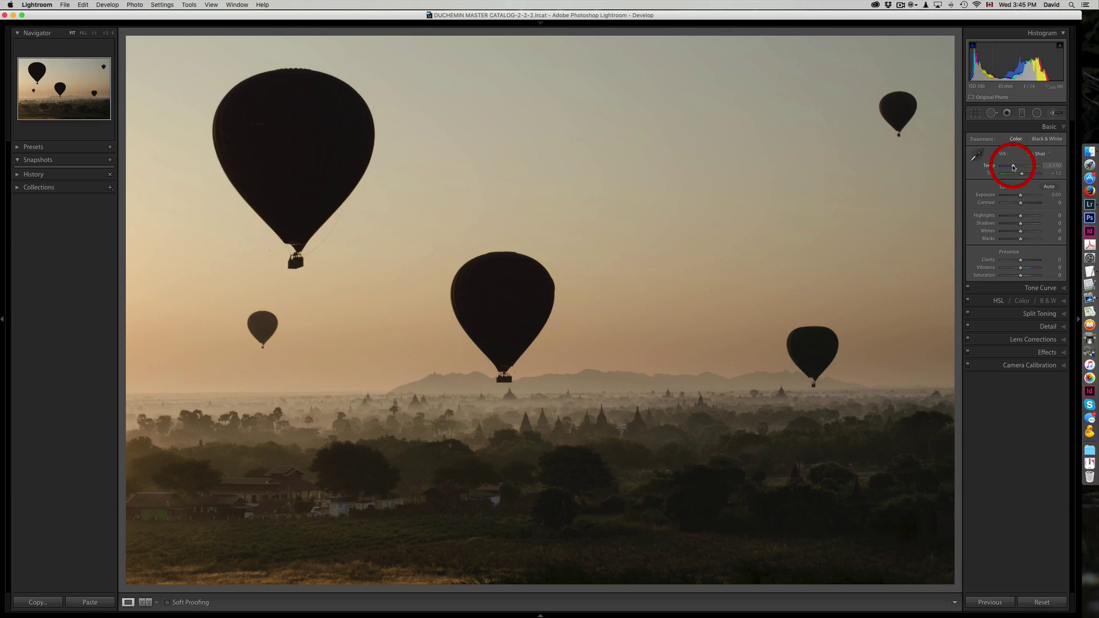
left_click(1039, 153)
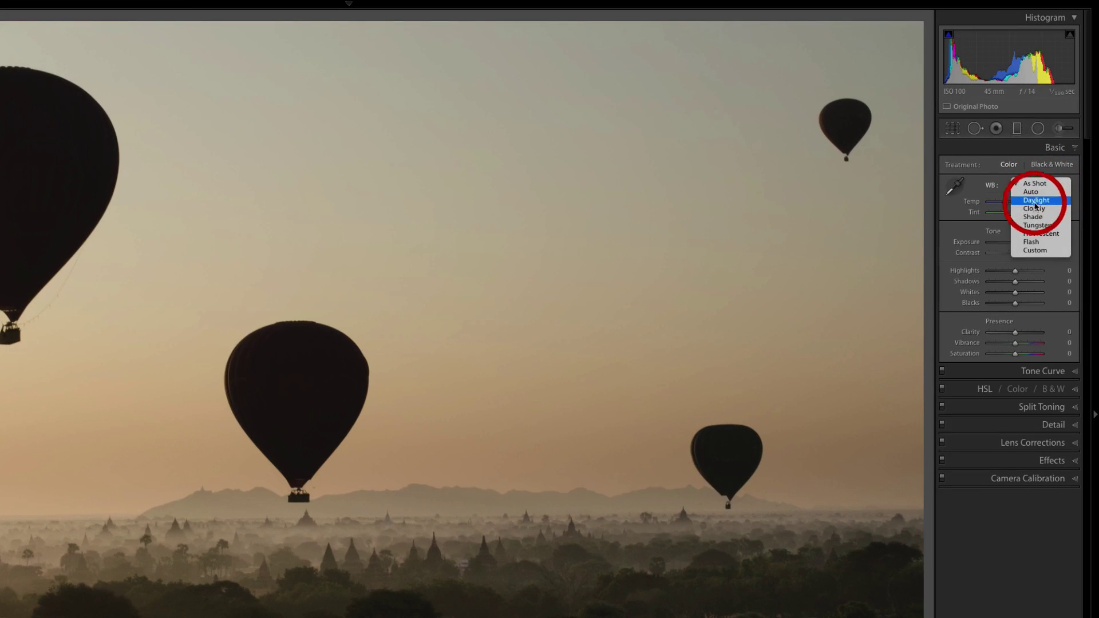
left_click(1033, 210)
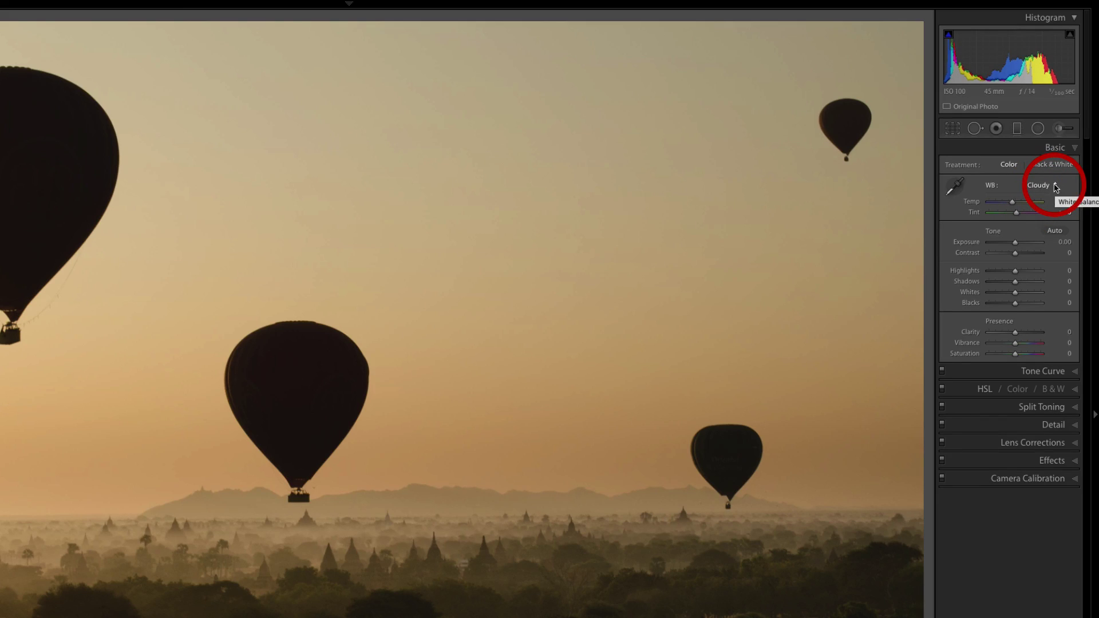
left_click(1056, 186)
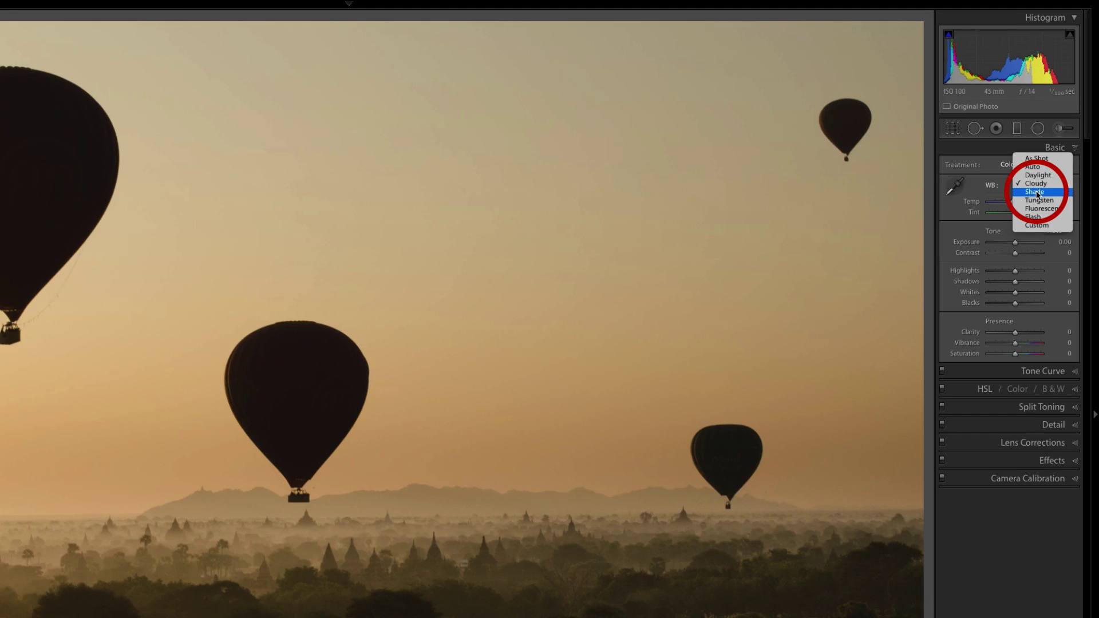
left_click(1037, 193)
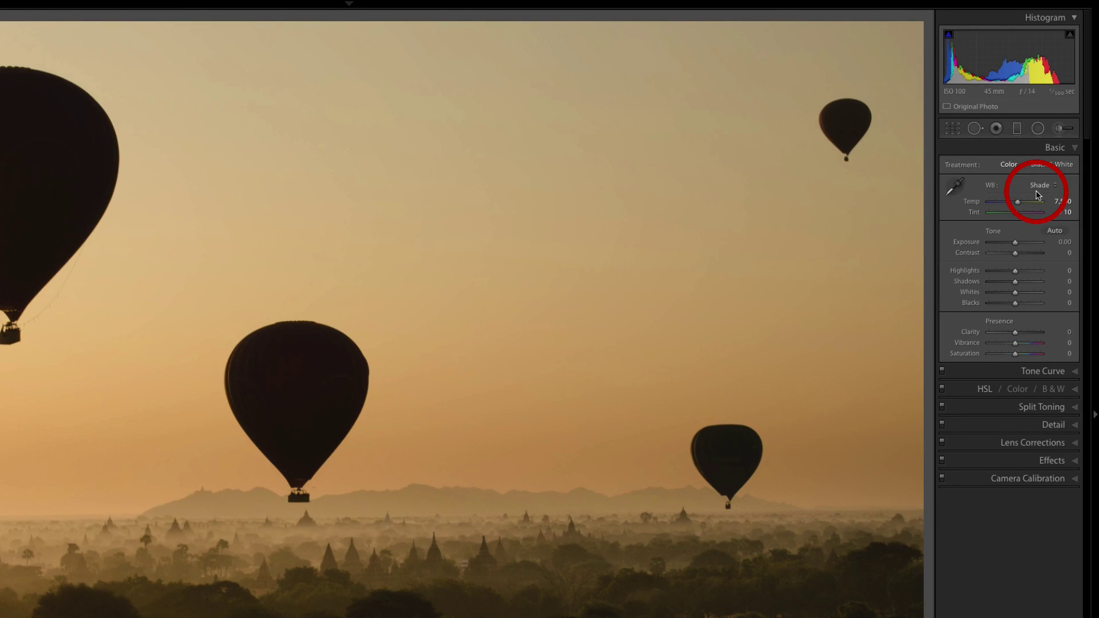
left_click(1038, 187)
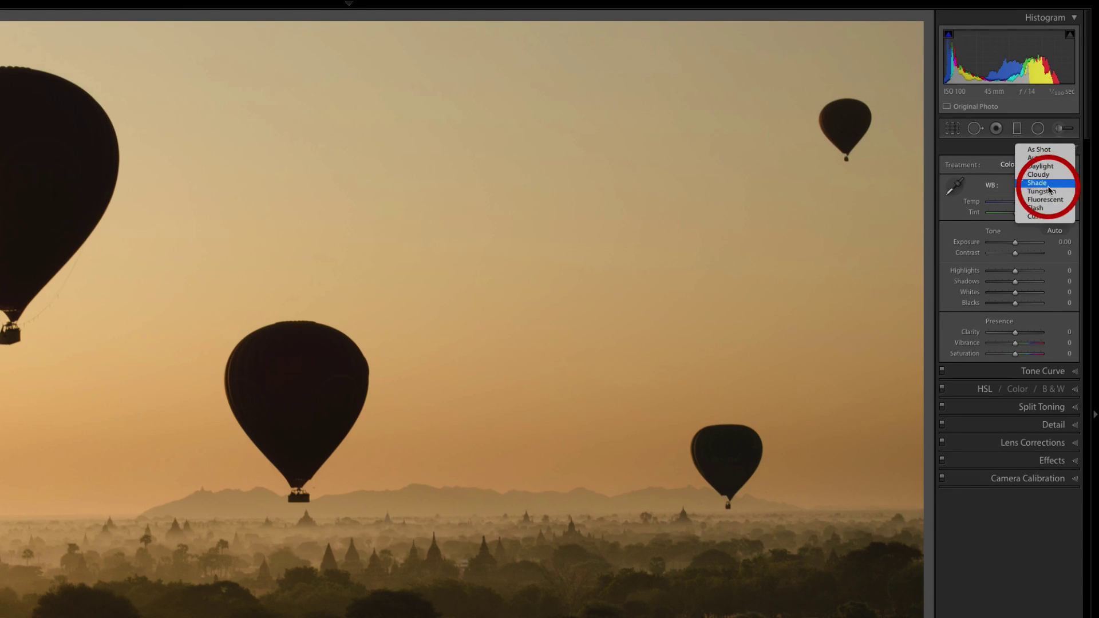
left_click(1036, 175)
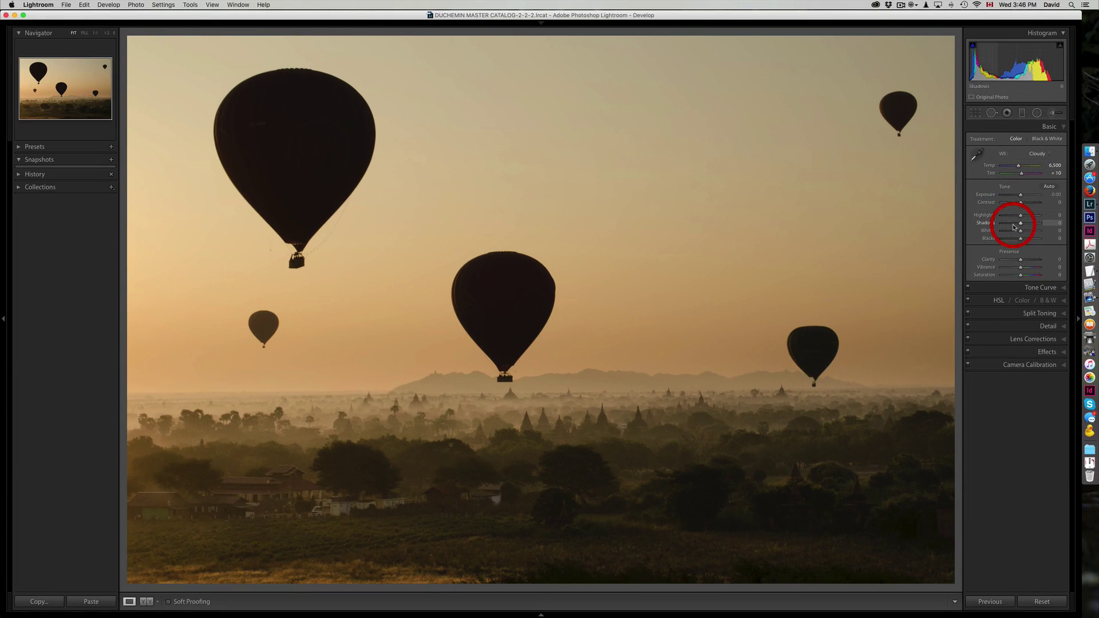
left_click_drag(1020, 259, 1027, 262)
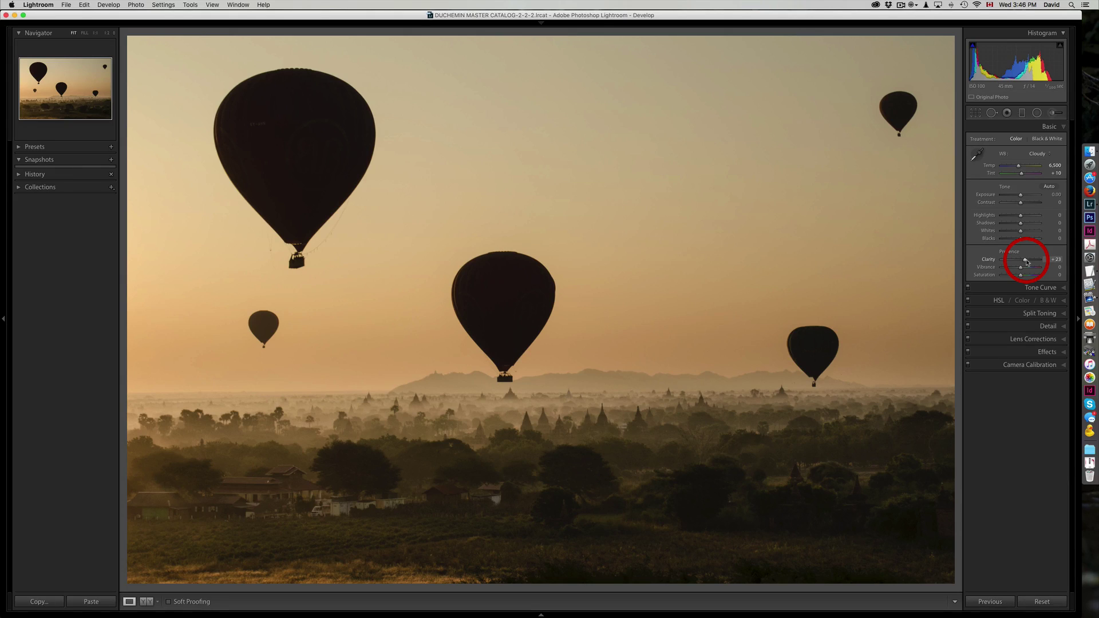
left_click_drag(1026, 262, 1026, 263)
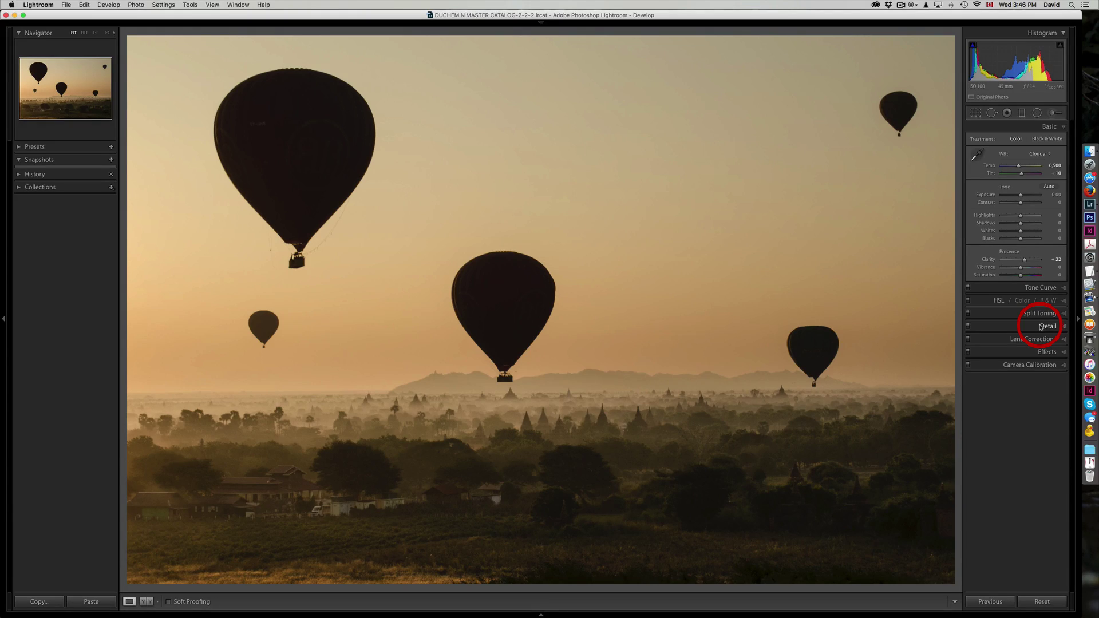
Step: Split-tone the photo's shadows with a hue of 104 and a saturation of 12
left_click(1057, 313)
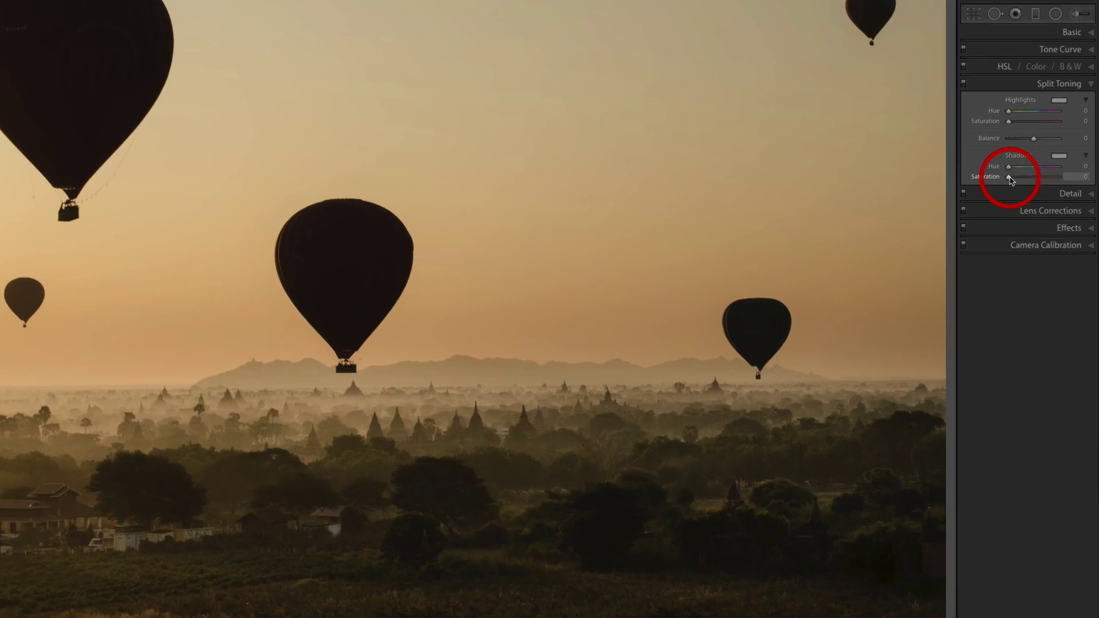
left_click_drag(1002, 235, 1007, 235)
left_click_drag(1015, 180, 1019, 181)
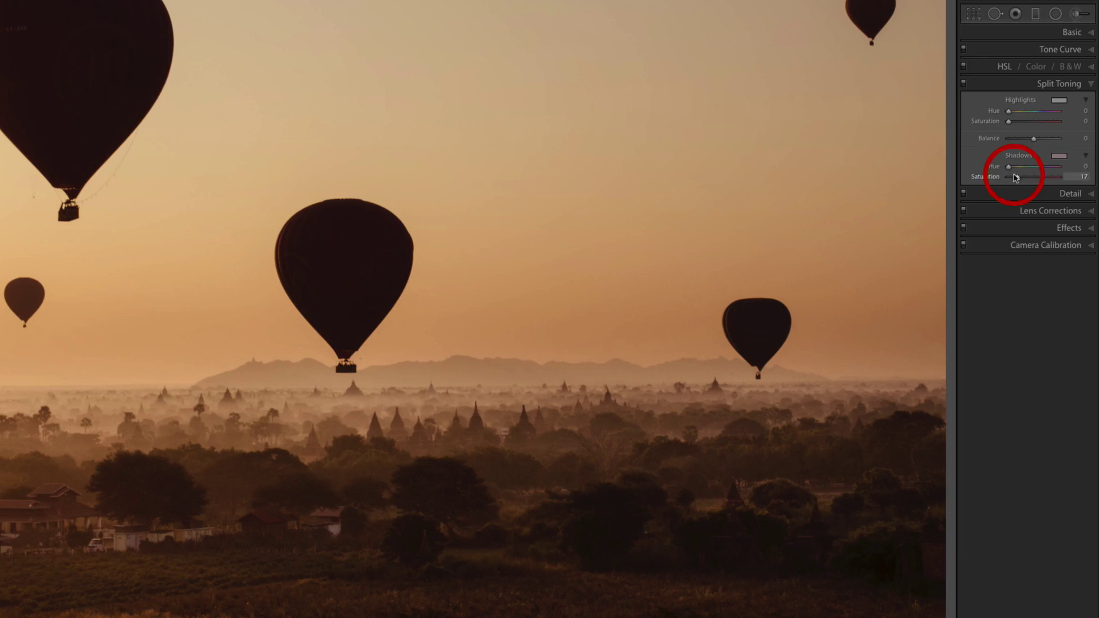
mouse_move(1017, 177)
left_mouse_down()
mouse_move(1023, 169)
mouse_move(1015, 181)
left_mouse_up()
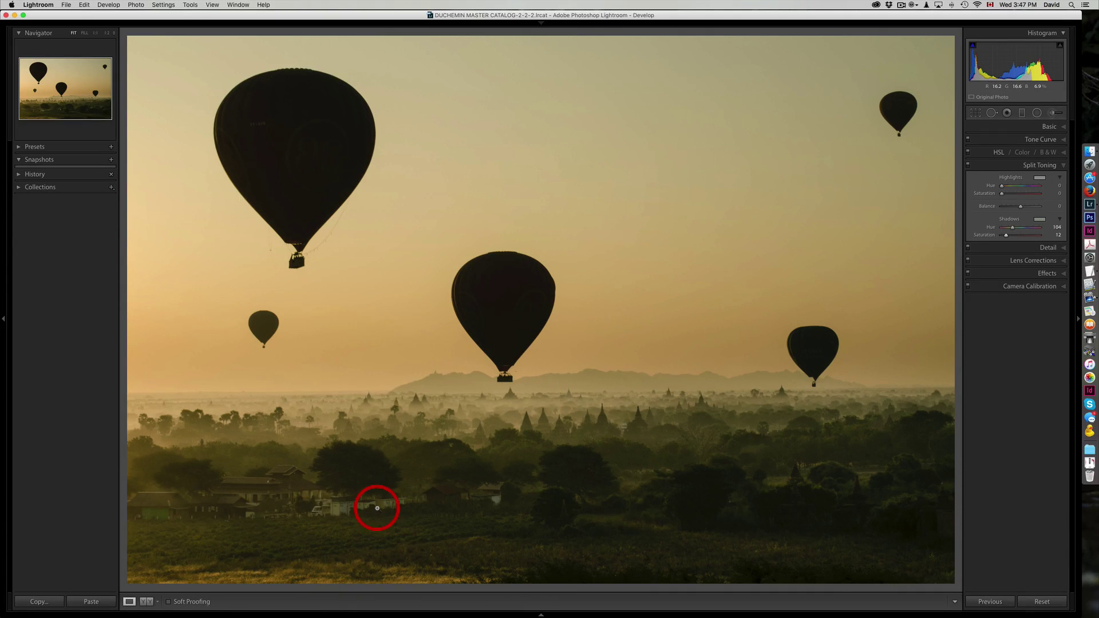
Step: Crop a thin strip off the lower edge of the photo, keeping the full width
key("r")
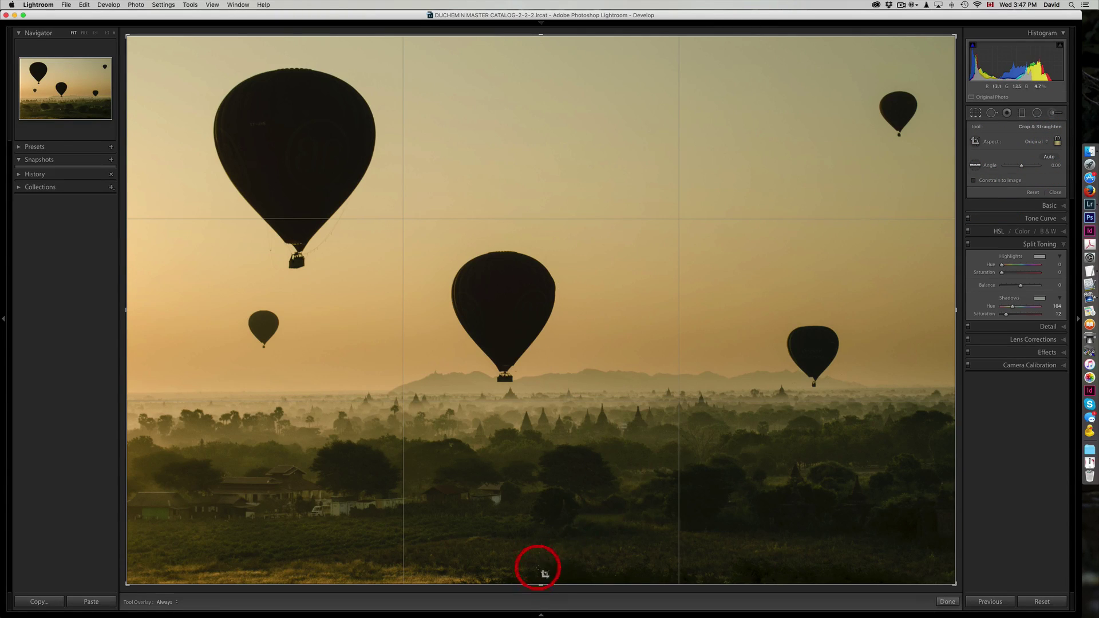
left_click_drag(541, 583, 541, 571)
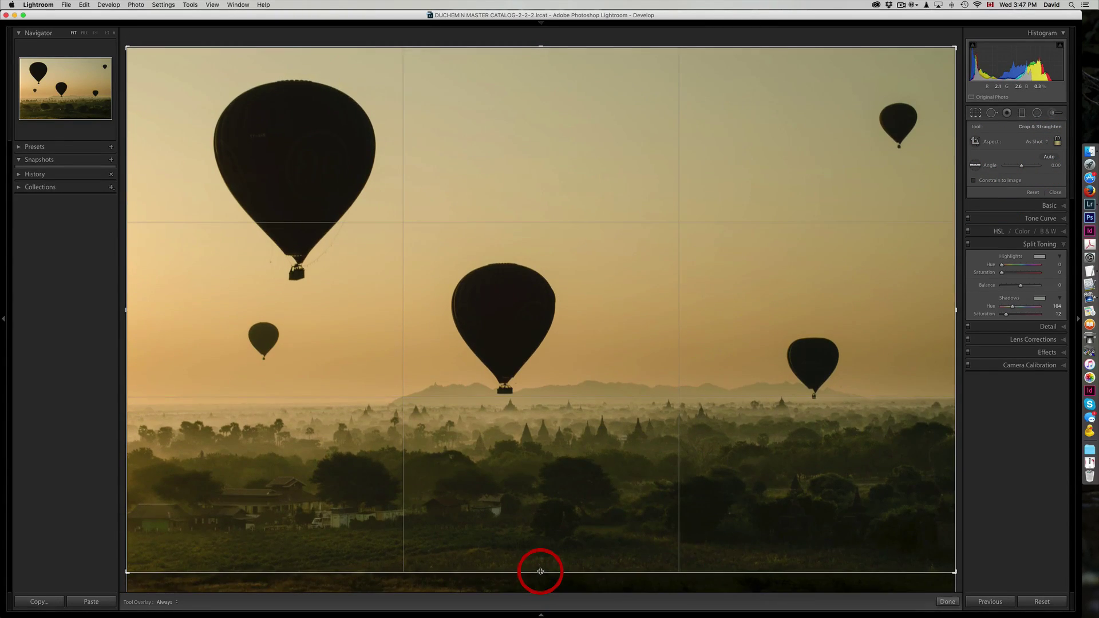
key("Return")
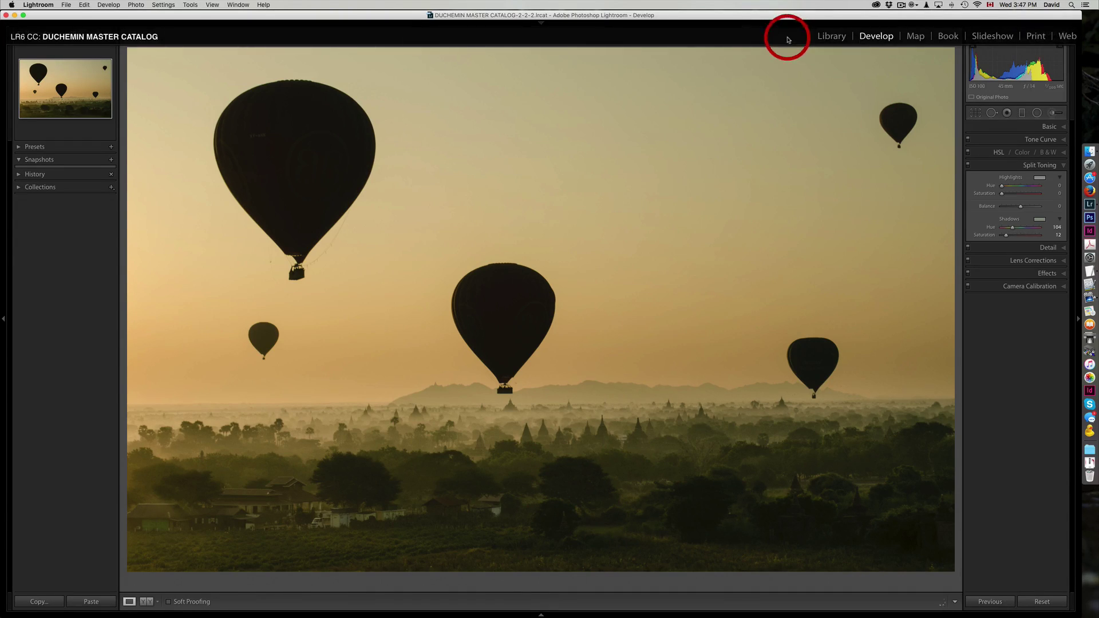
Step: Hide the Navigator and Presets panel group and change the background around the photo to white
left_click(3, 319)
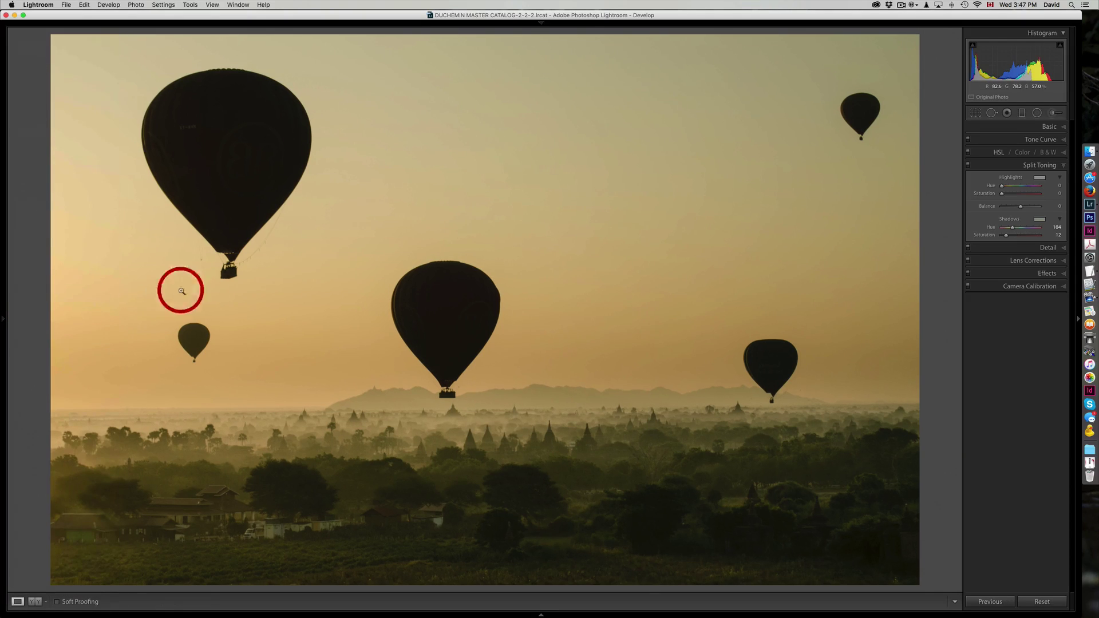
right_click(933, 297)
left_click(938, 302)
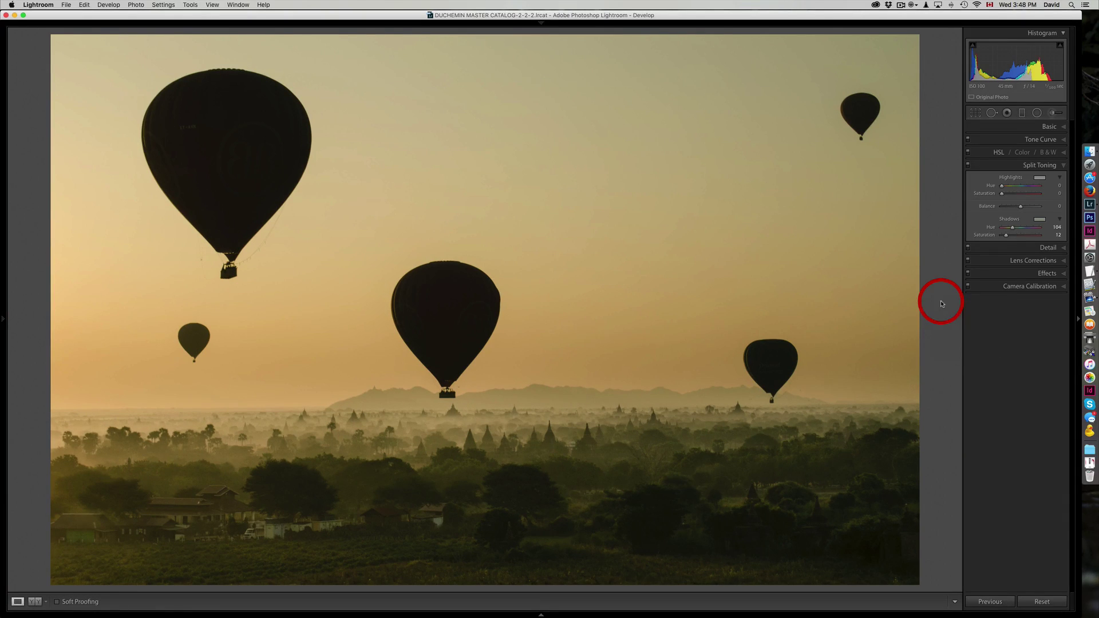
right_click(944, 305)
left_click(949, 315)
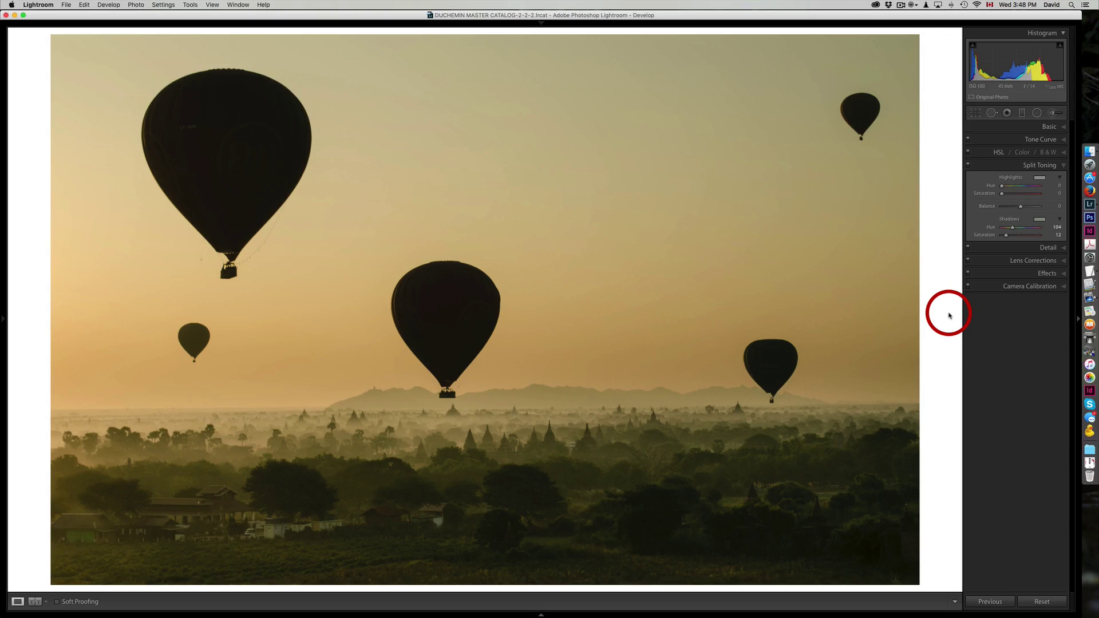
Step: Open the photo in the Print module and change the page setup to landscape orientation
mouse_move(980, 33)
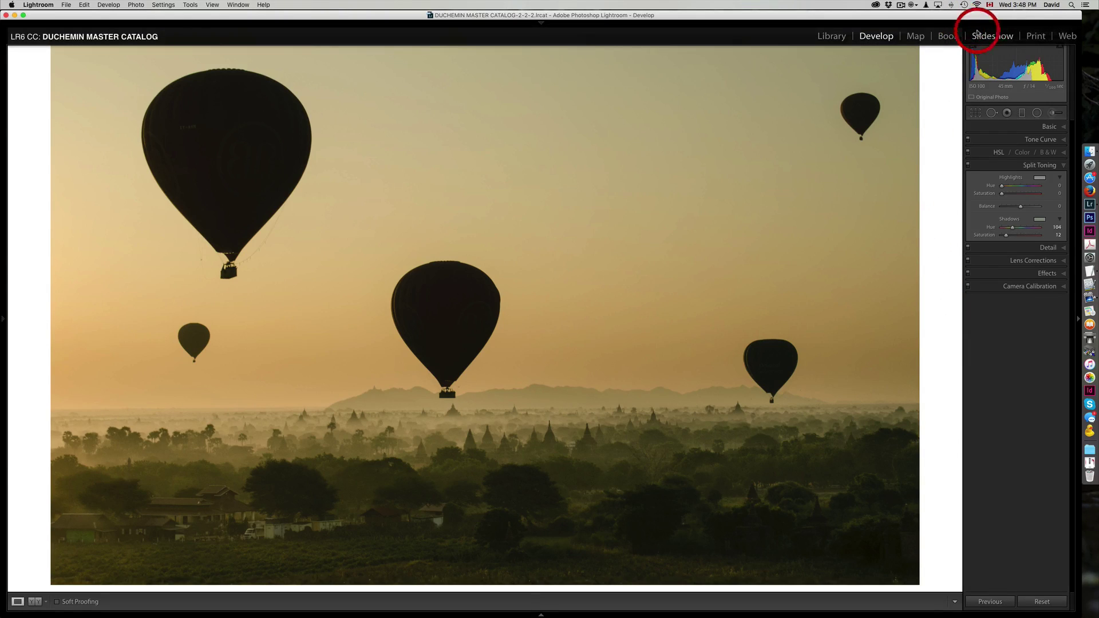
left_click(1032, 38)
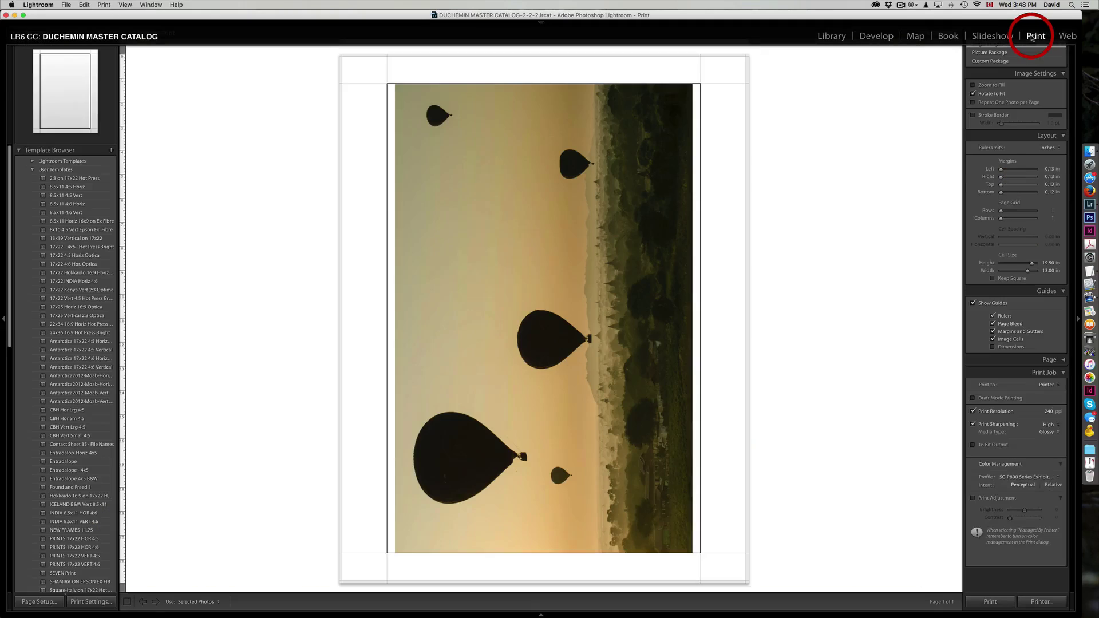
left_click(38, 602)
left_click(536, 217)
left_click(604, 261)
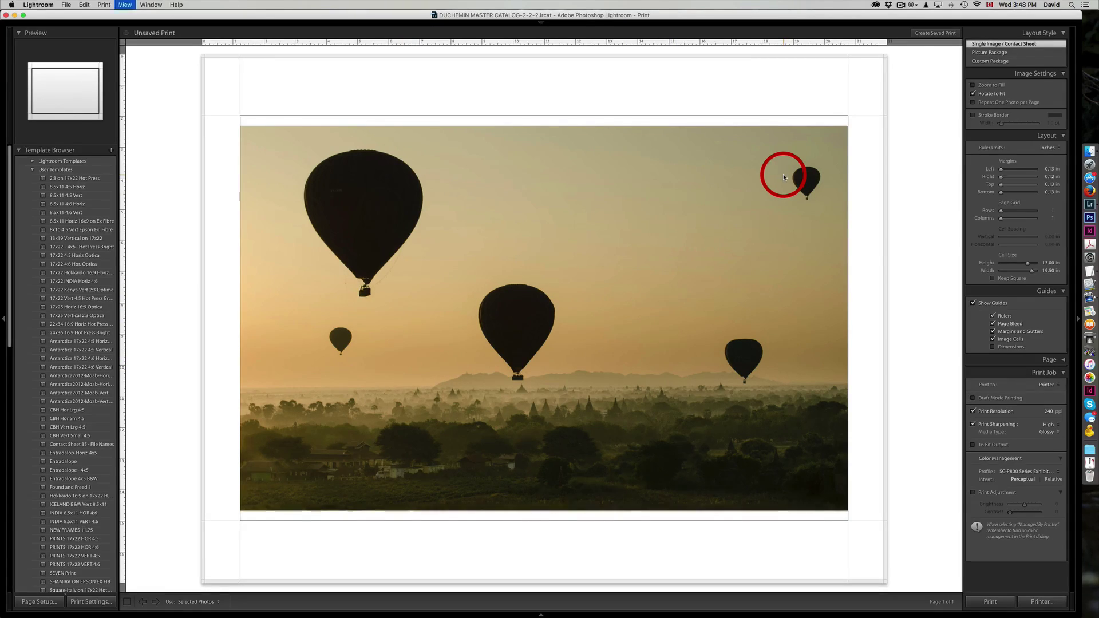
Step: Return the photo to the Develop module and raise its exposure to +0.30 in the Basic adjustments
key("d")
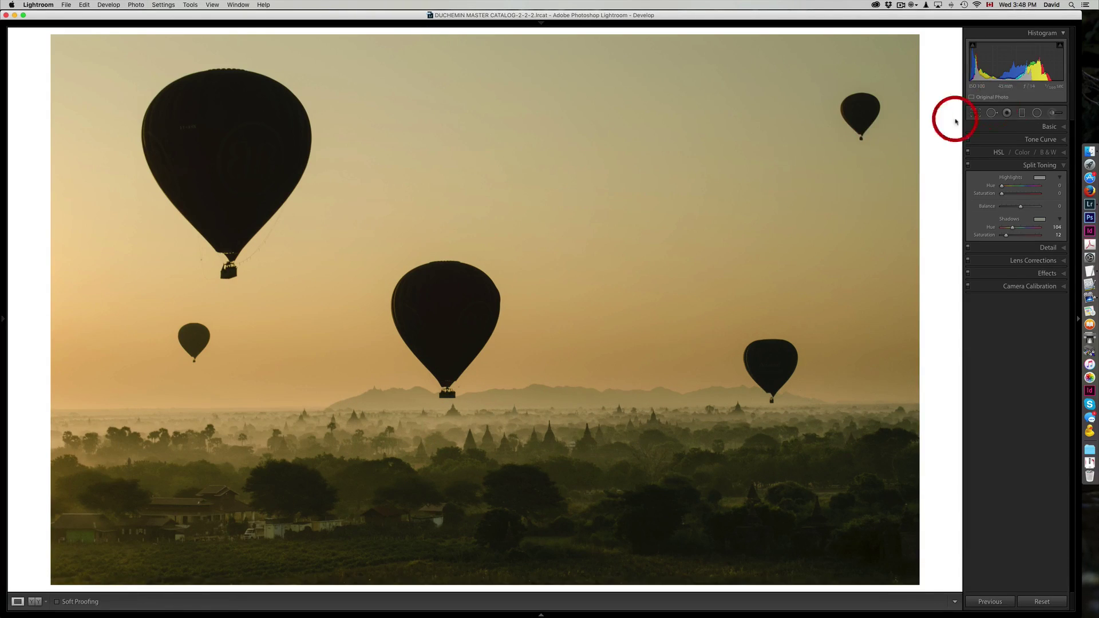
left_click(1056, 127)
left_click_drag(1021, 197, 1022, 197)
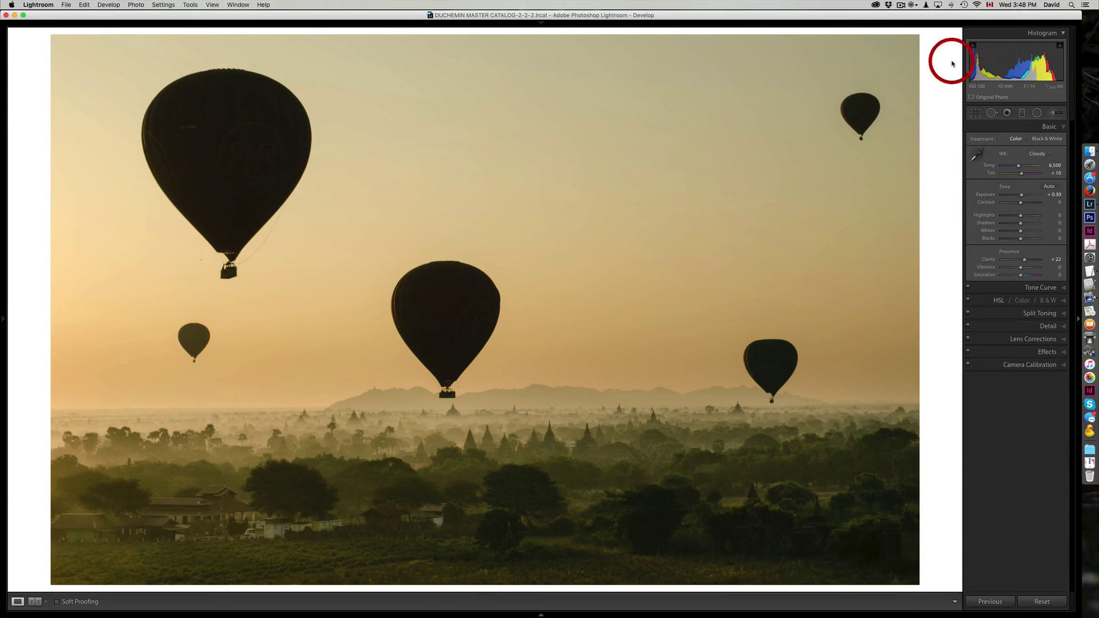
Step: Reopen the photo in the Print module and hide all layout guides on the page
mouse_move(1017, 30)
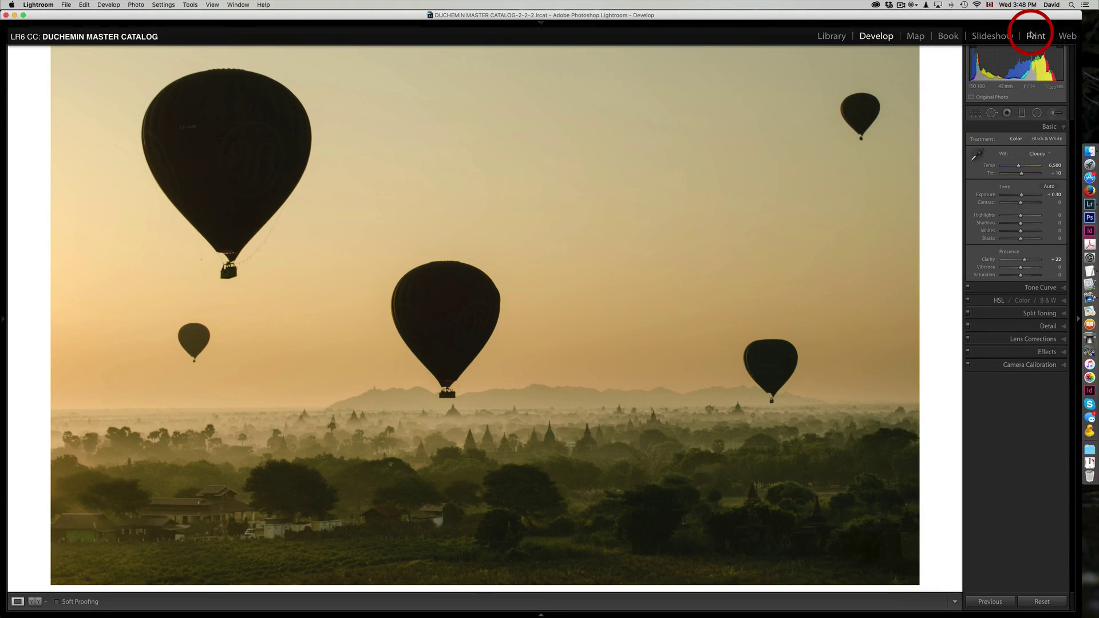
left_click(1033, 35)
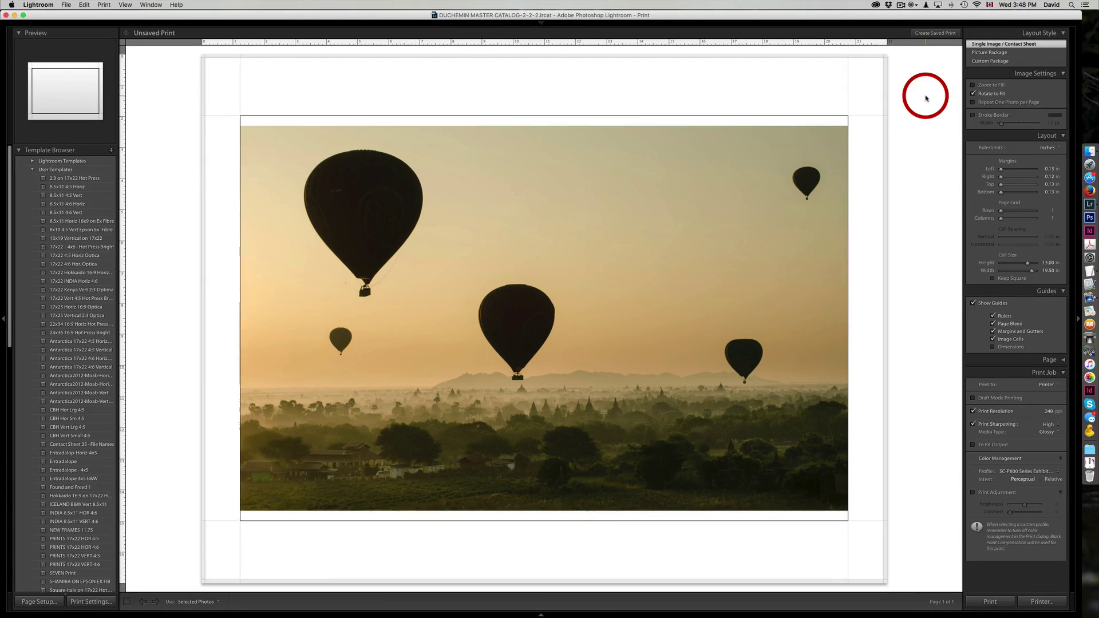
left_click(973, 303)
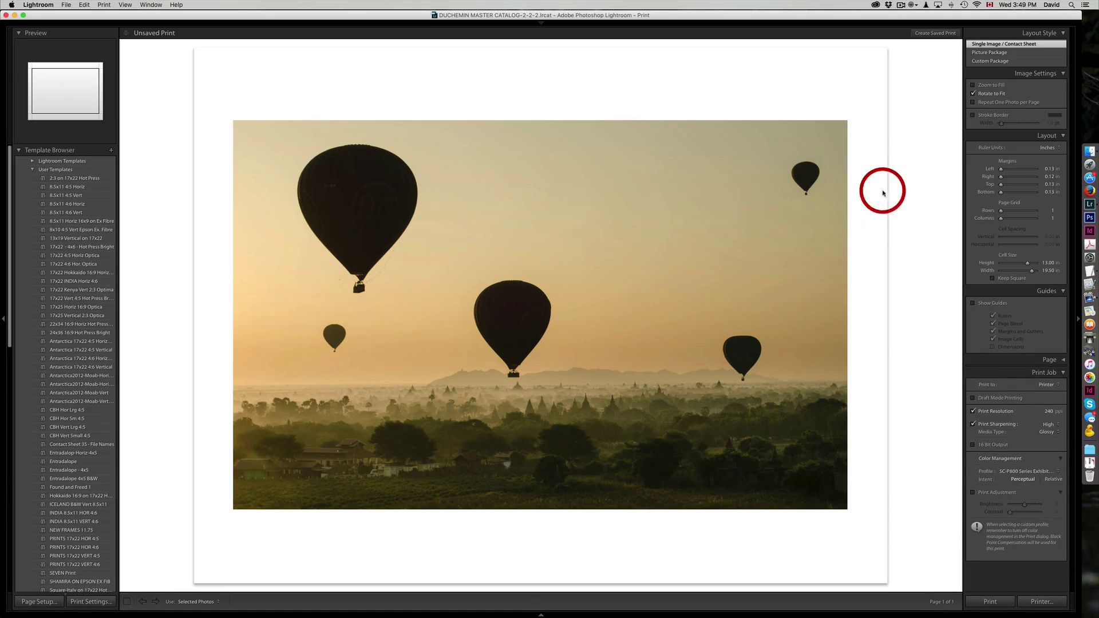
Step: Compare the photo's before and after versions side by side in the Develop module with the side panels hidden
key("d")
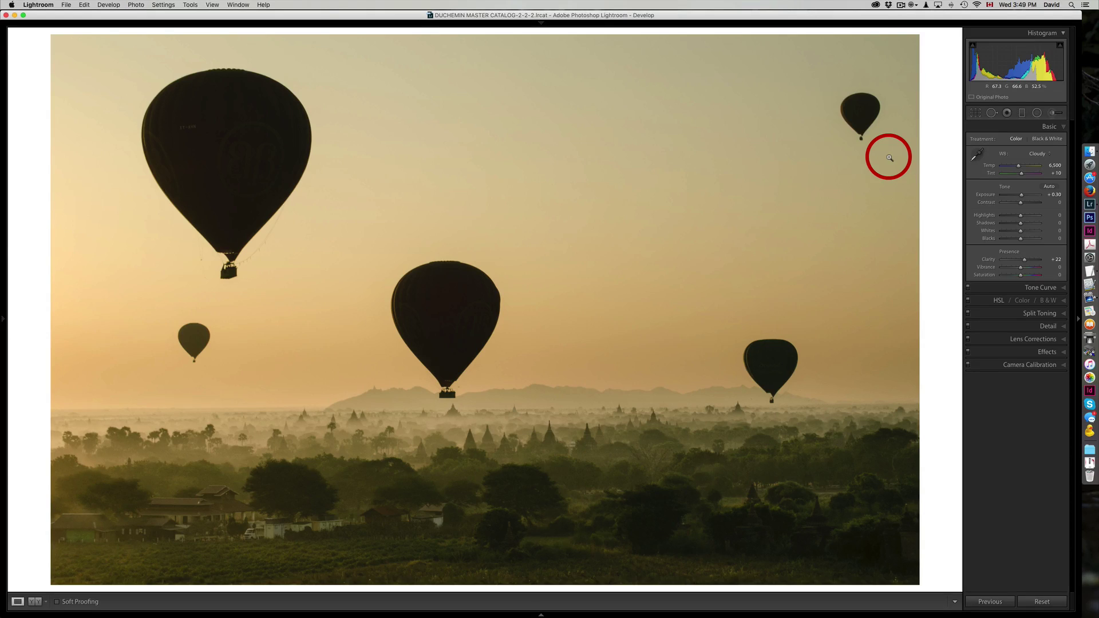
key("y")
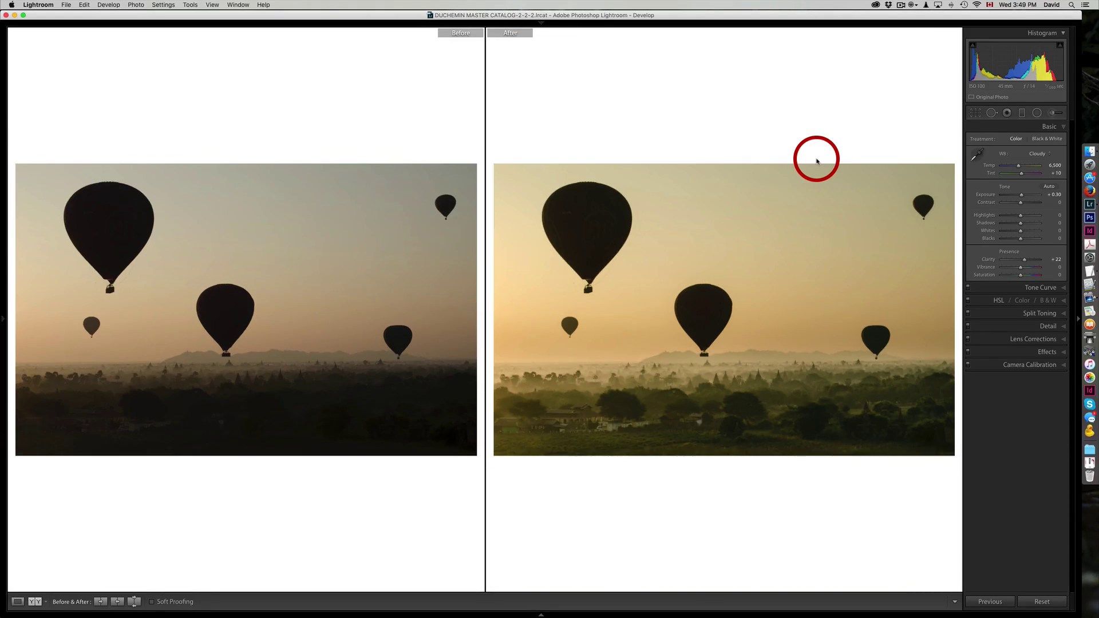
key("Tab")
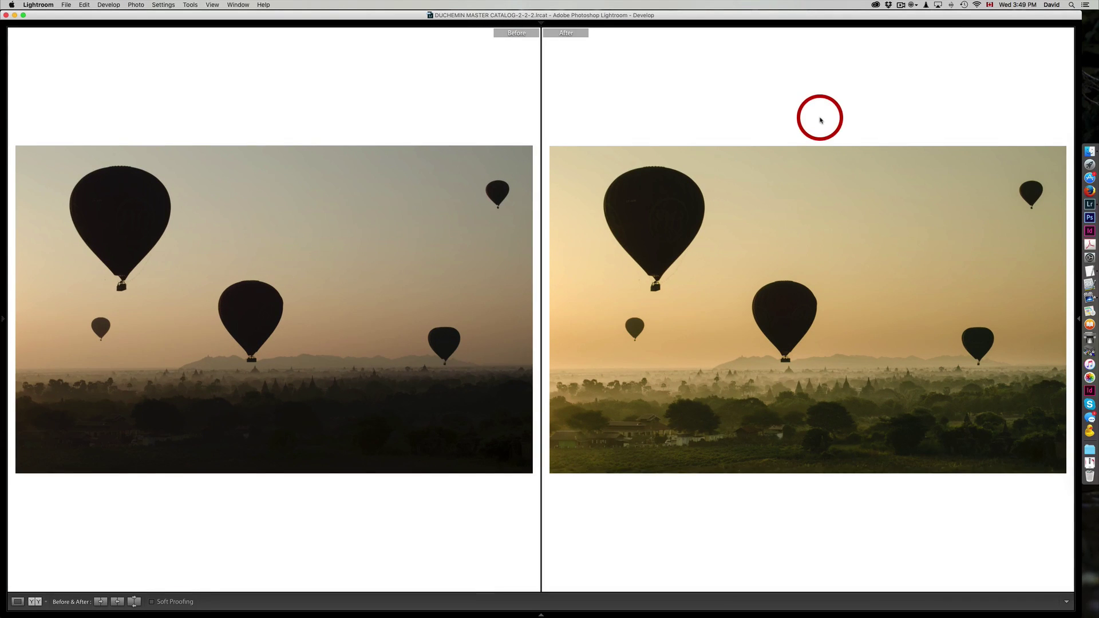